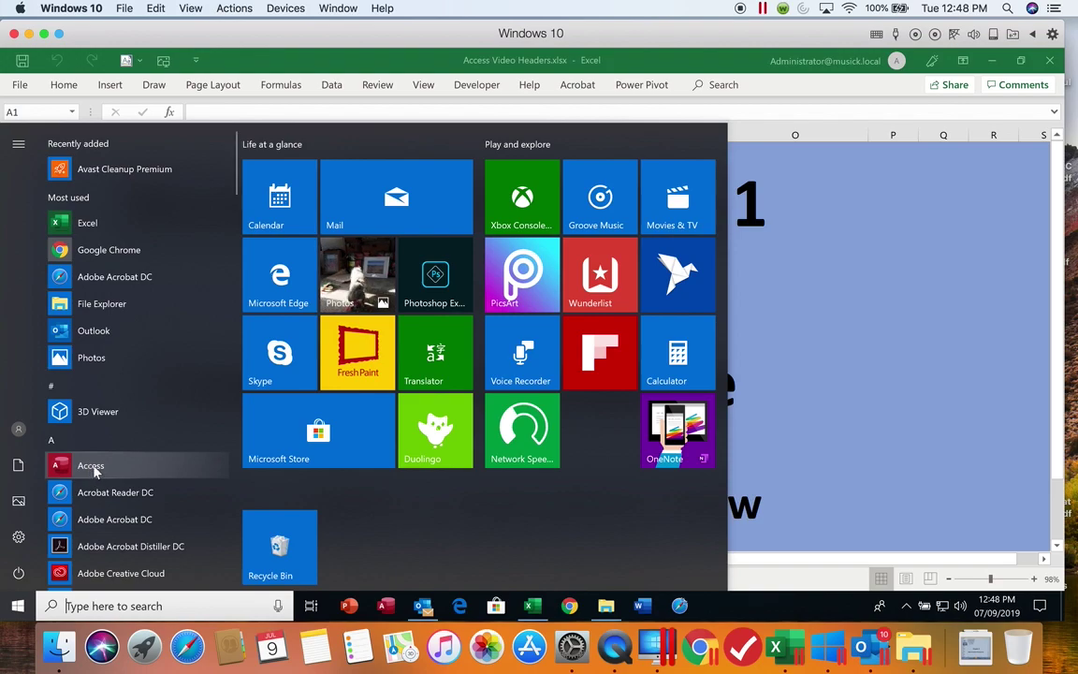
Step: Launch Access and start a new blank database
{"action": "left_click", "coordinate": [92, 466]}
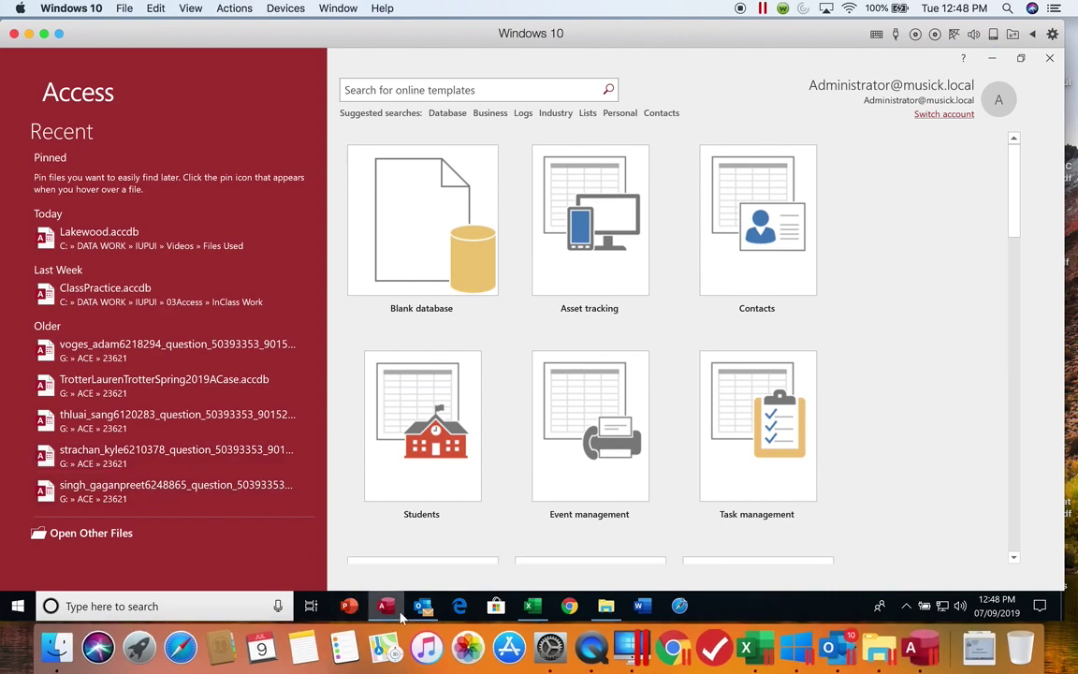
{"action": "mouse_move", "coordinate": [398, 611]}
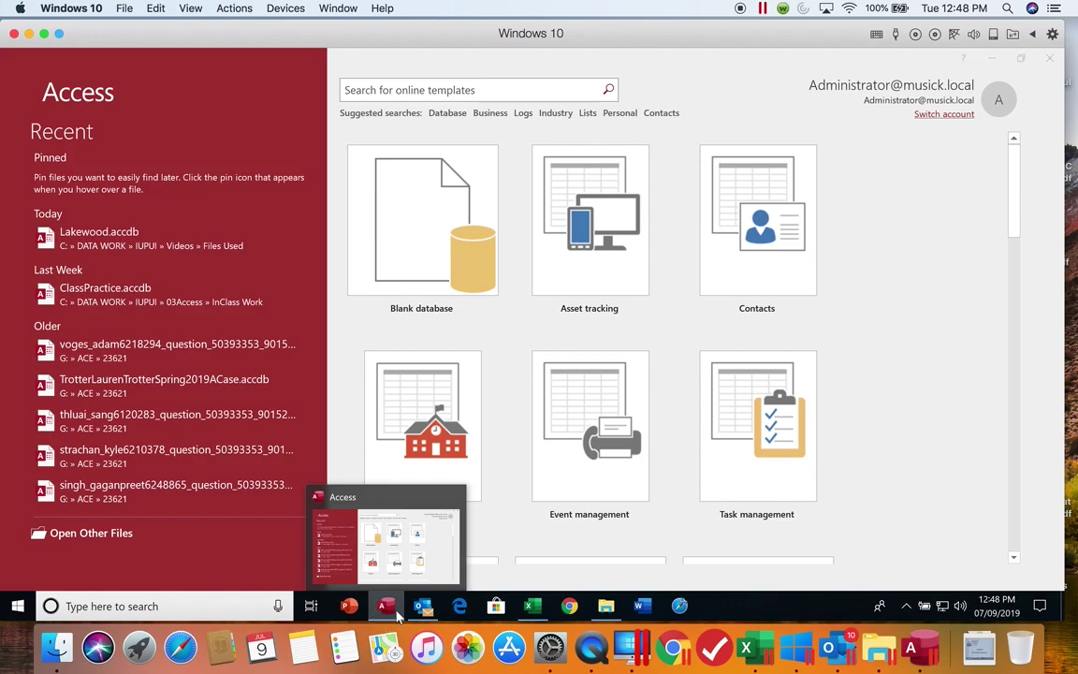
{"action": "right_click", "coordinate": [398, 611]}
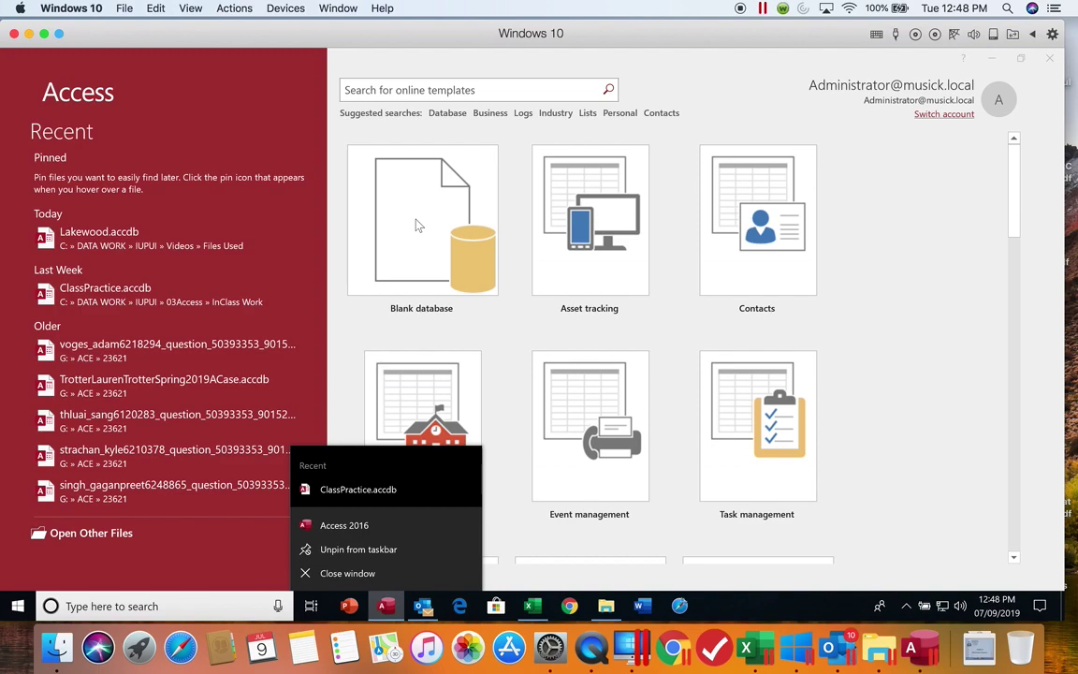
{"action": "left_click", "coordinate": [439, 223]}
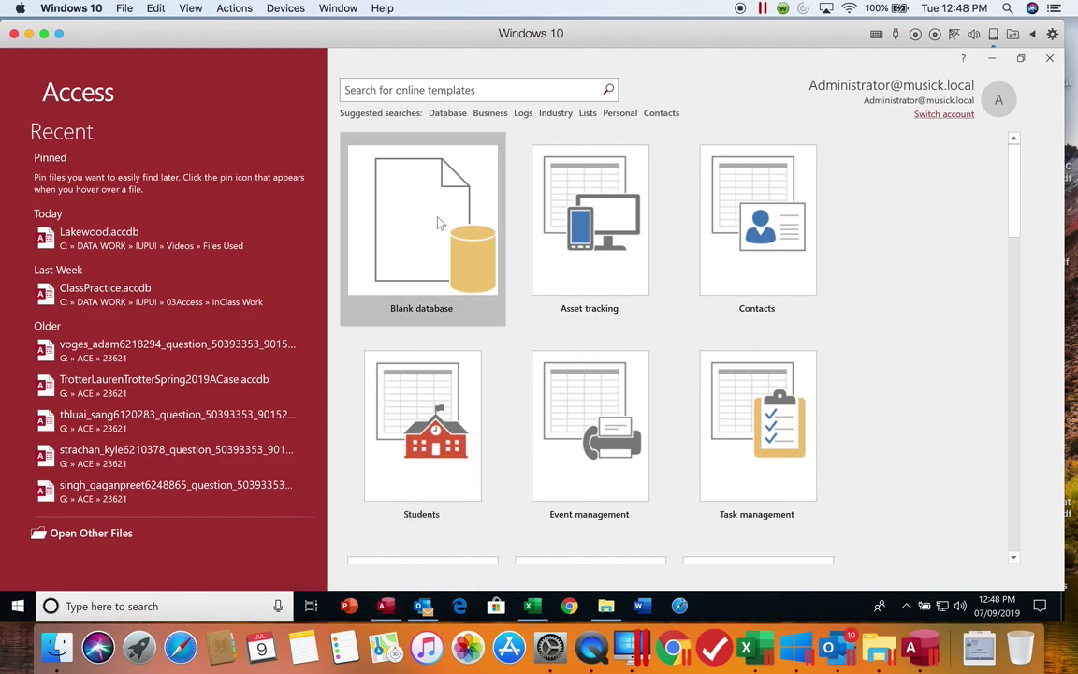
{"action": "left_click", "coordinate": [439, 223]}
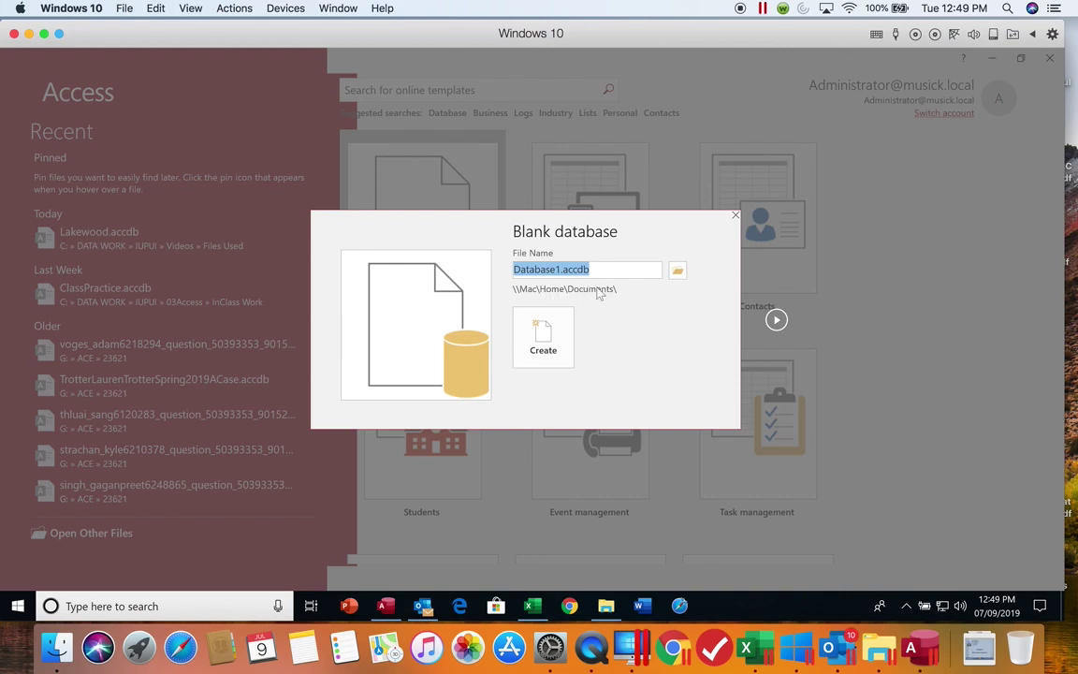
Step: Set the new database's save location to C:\DATA WORK\IUPUI\Videos\Files Used
{"action": "left_click", "coordinate": [680, 273]}
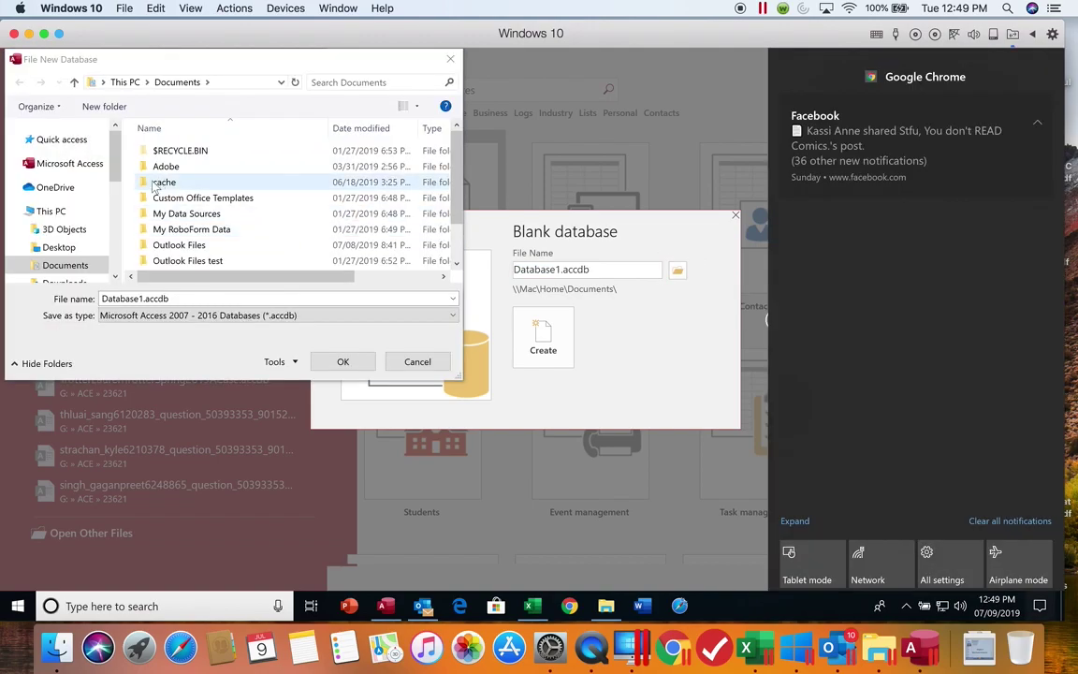
{"action": "left_click", "coordinate": [113, 217]}
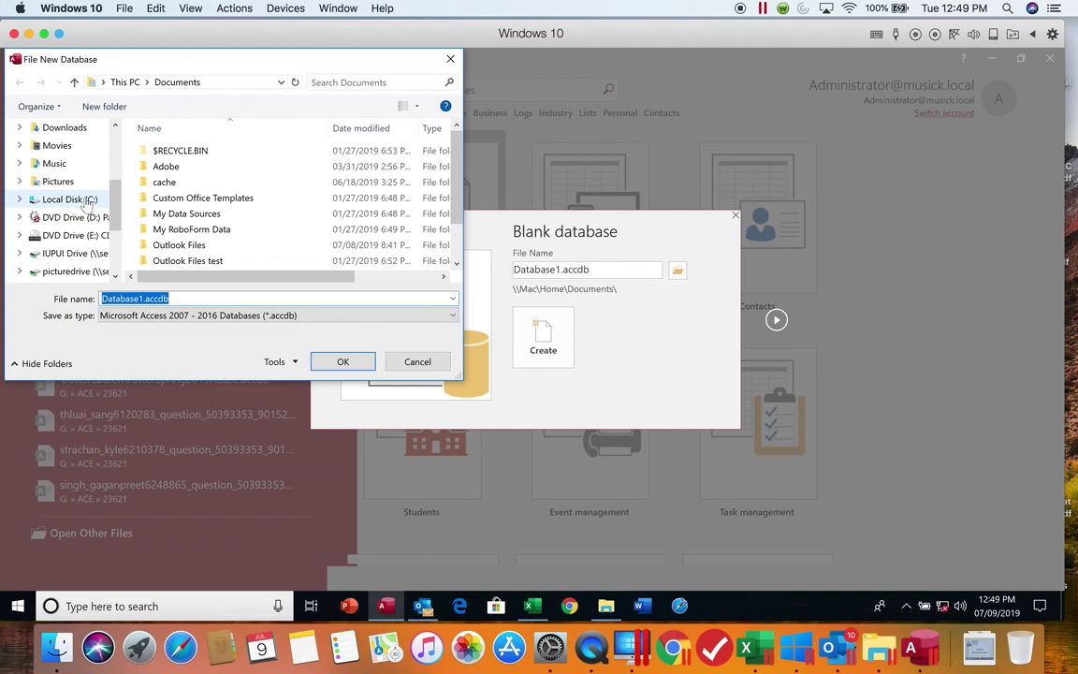
{"action": "left_click", "coordinate": [84, 199]}
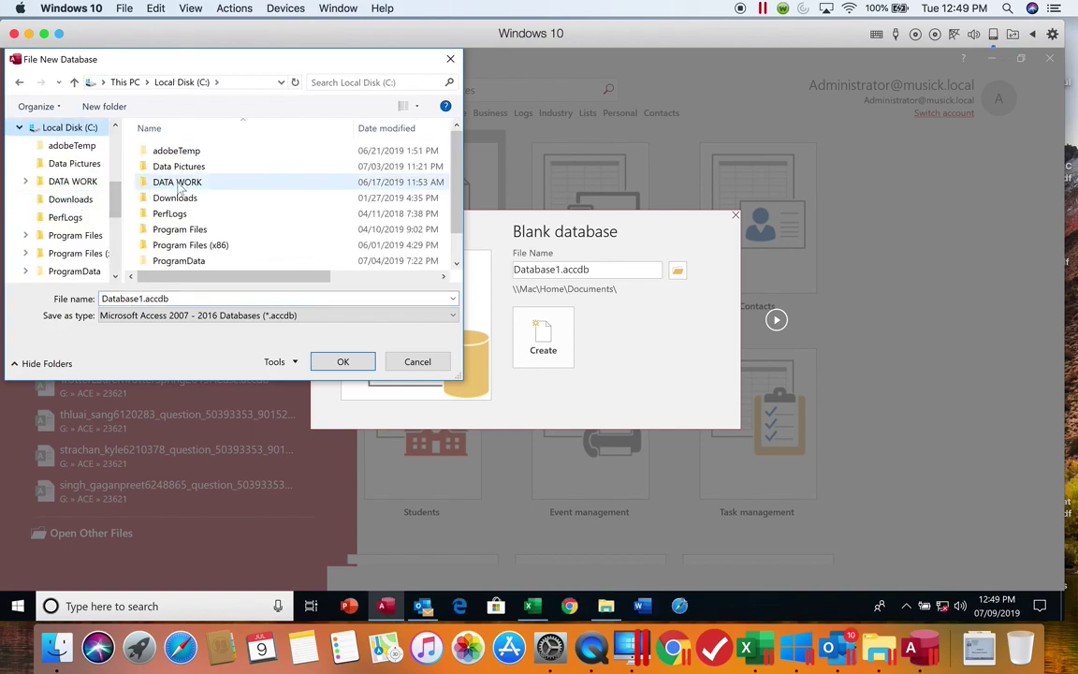
{"action": "double_click", "coordinate": [194, 184]}
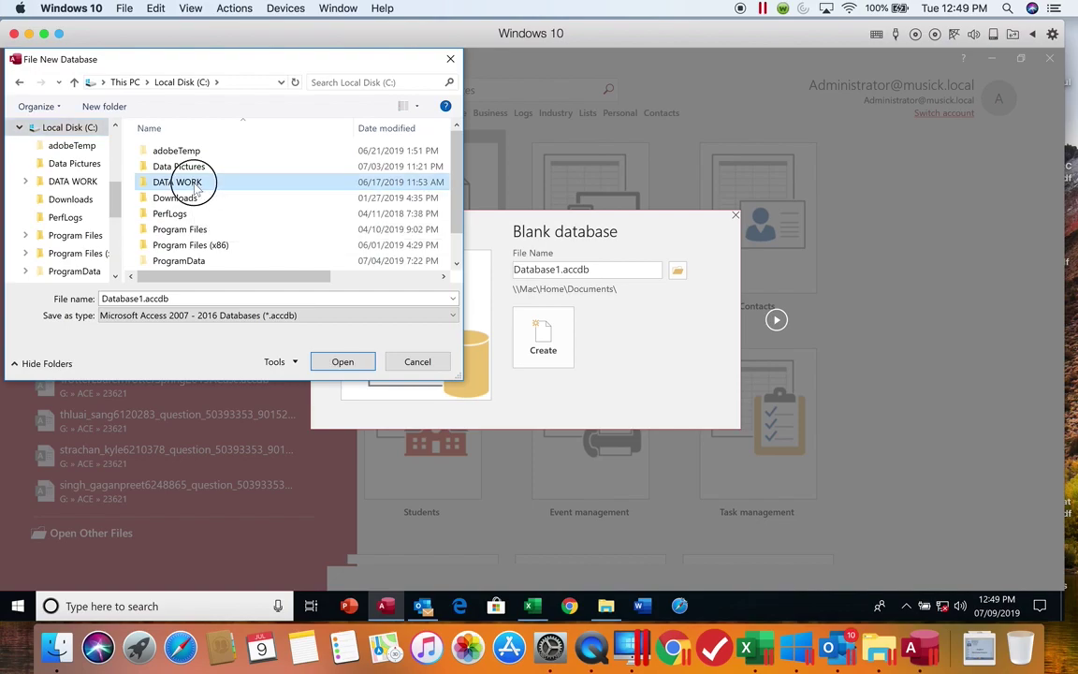
{"action": "double_click", "coordinate": [202, 245]}
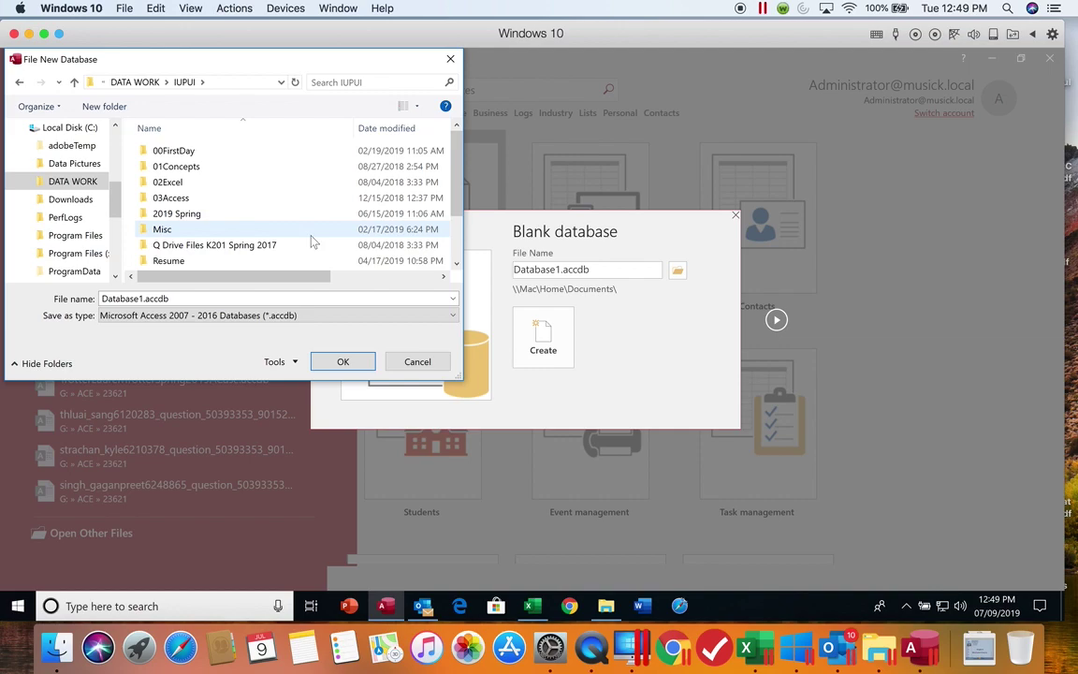
{"action": "scroll", "coordinate": [459, 241], "scroll_direction": "down", "scroll_amount": 2}
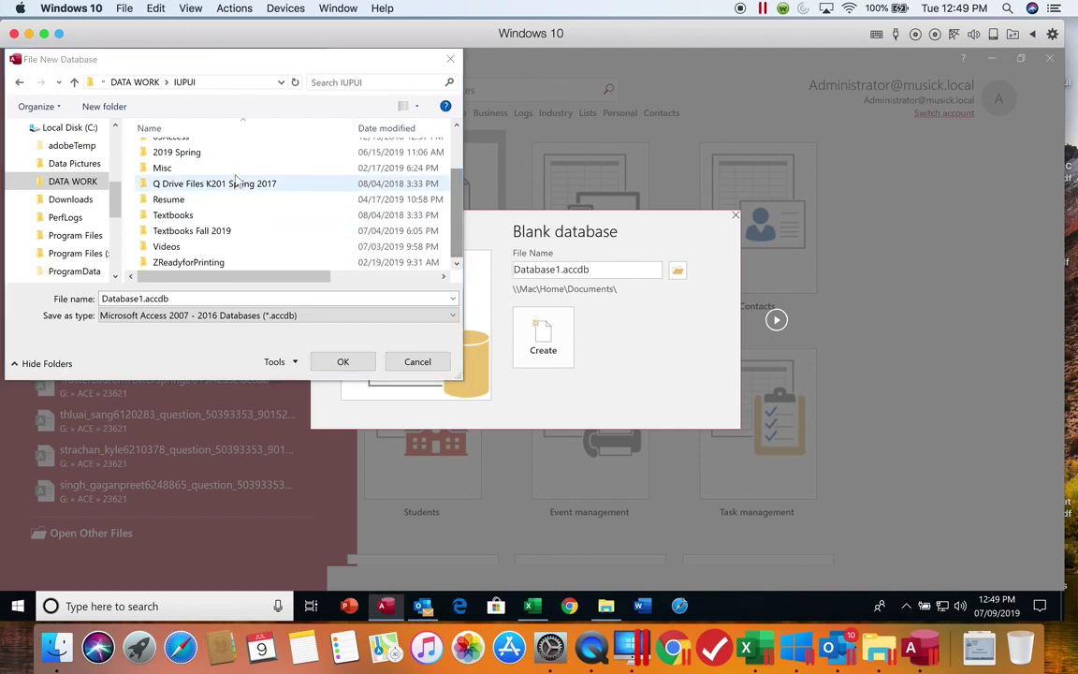
{"action": "double_click", "coordinate": [166, 246]}
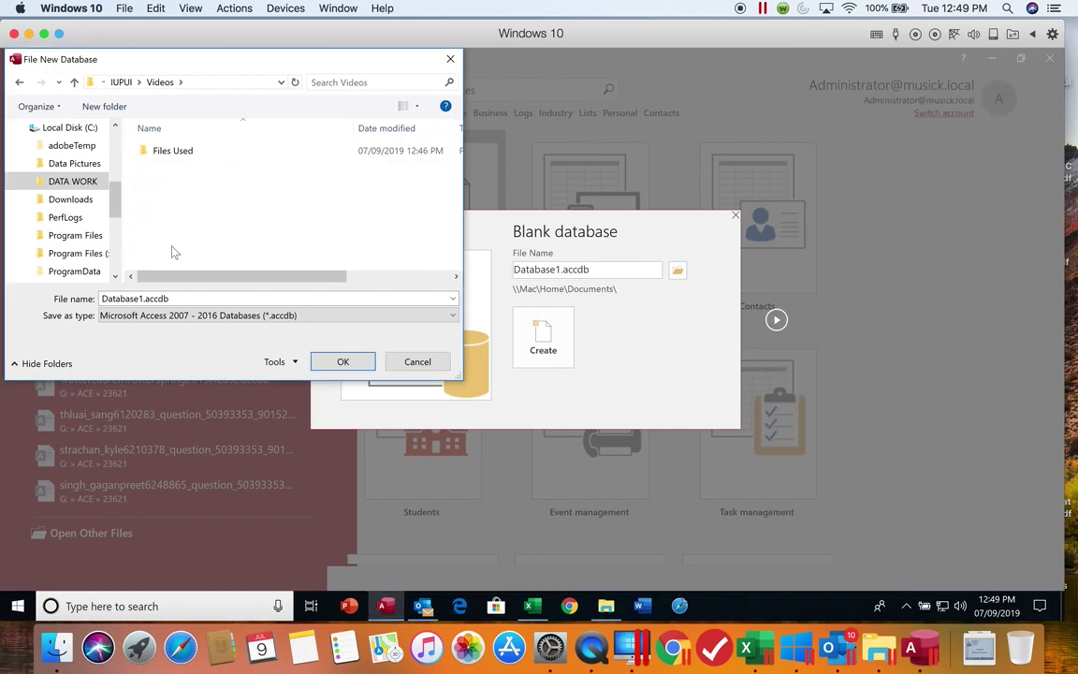
{"action": "left_click", "coordinate": [192, 159]}
{"action": "double_click", "coordinate": [192, 159]}
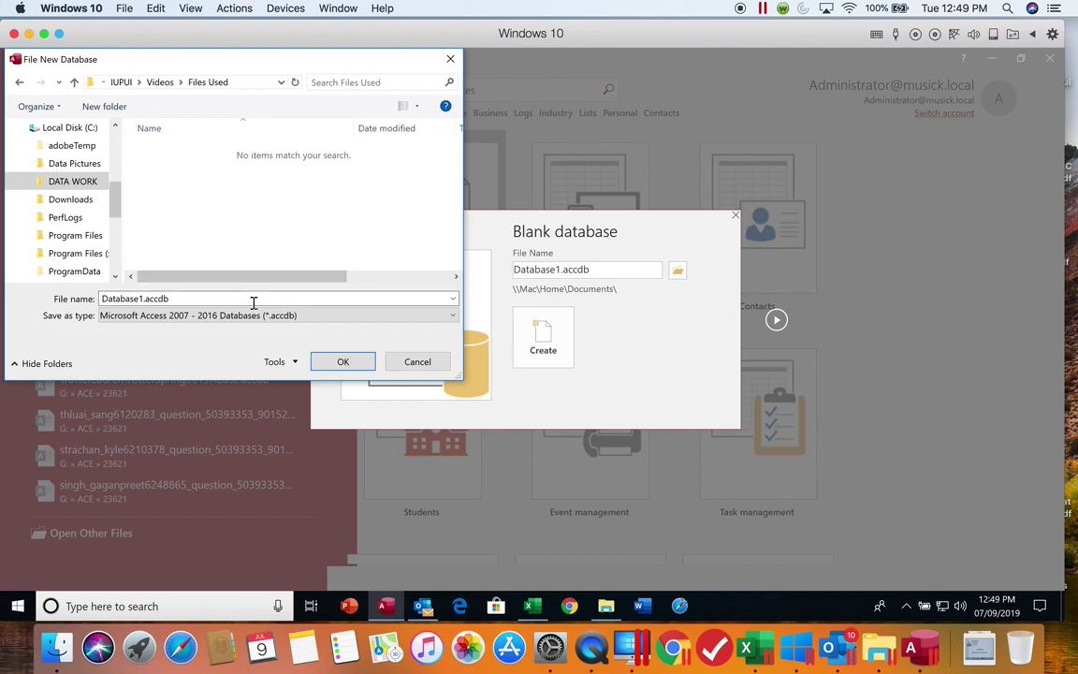
{"action": "left_click", "coordinate": [328, 366]}
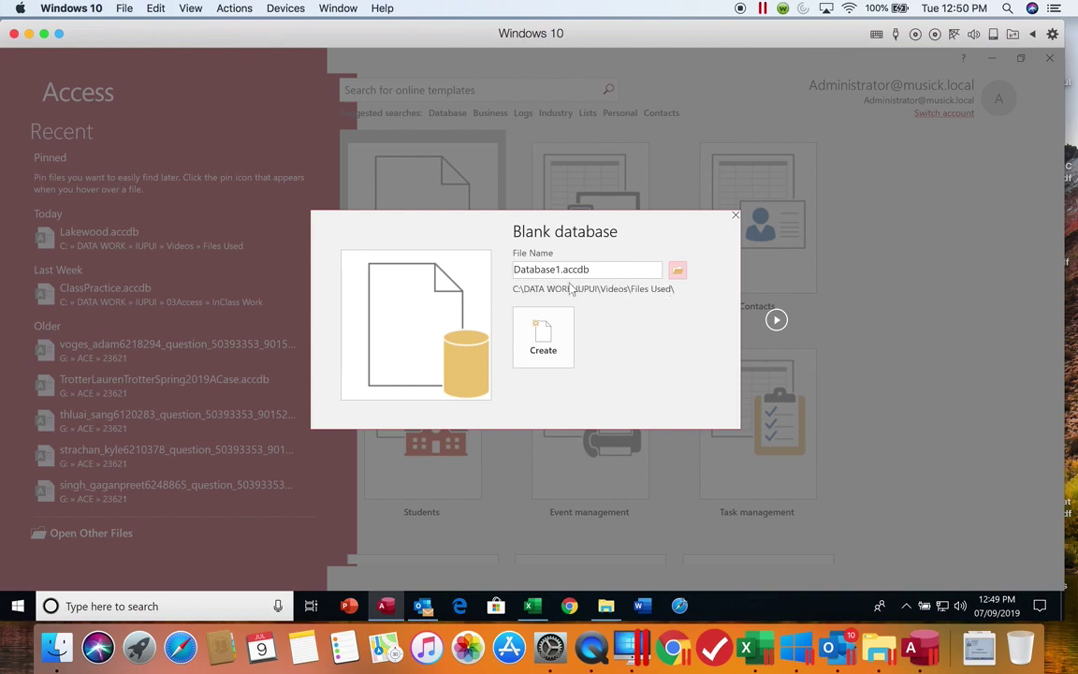
Step: Name the database file Lakewood and create it
{"action": "double_click", "coordinate": [540, 273]}
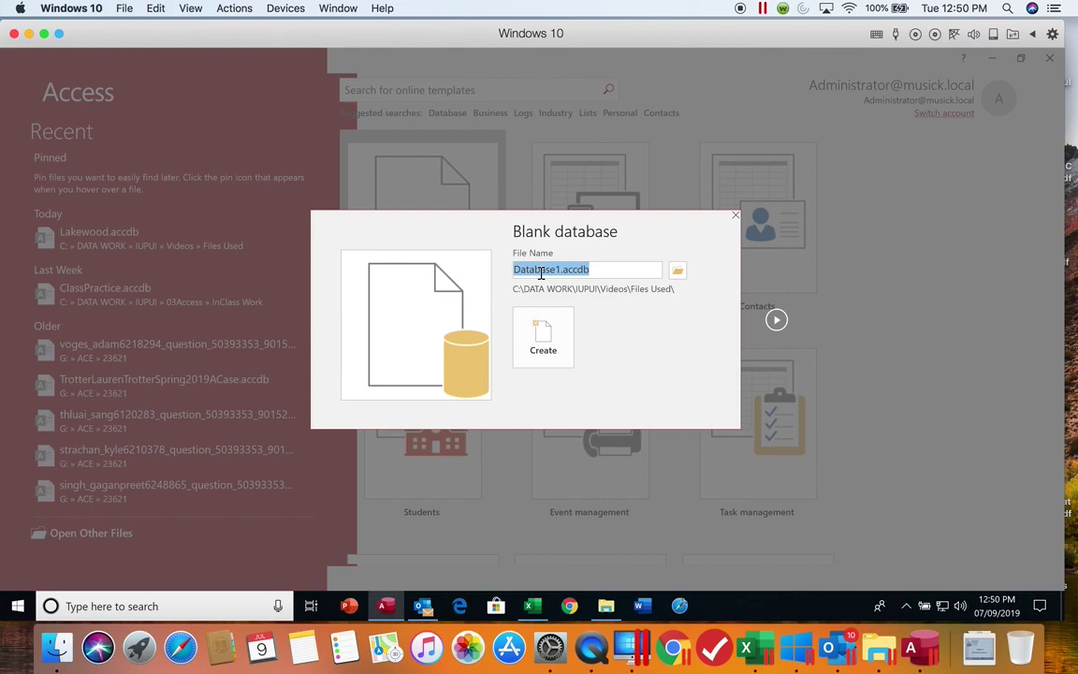
{"action": "type", "text": "Lakewood"}
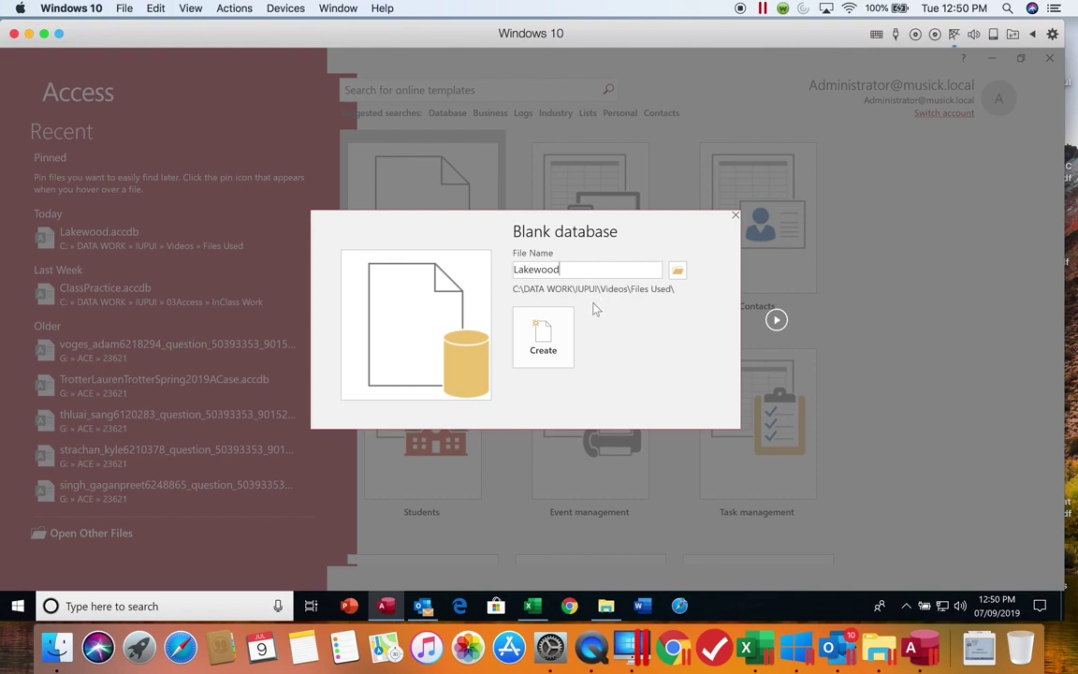
{"action": "left_click", "coordinate": [548, 351]}
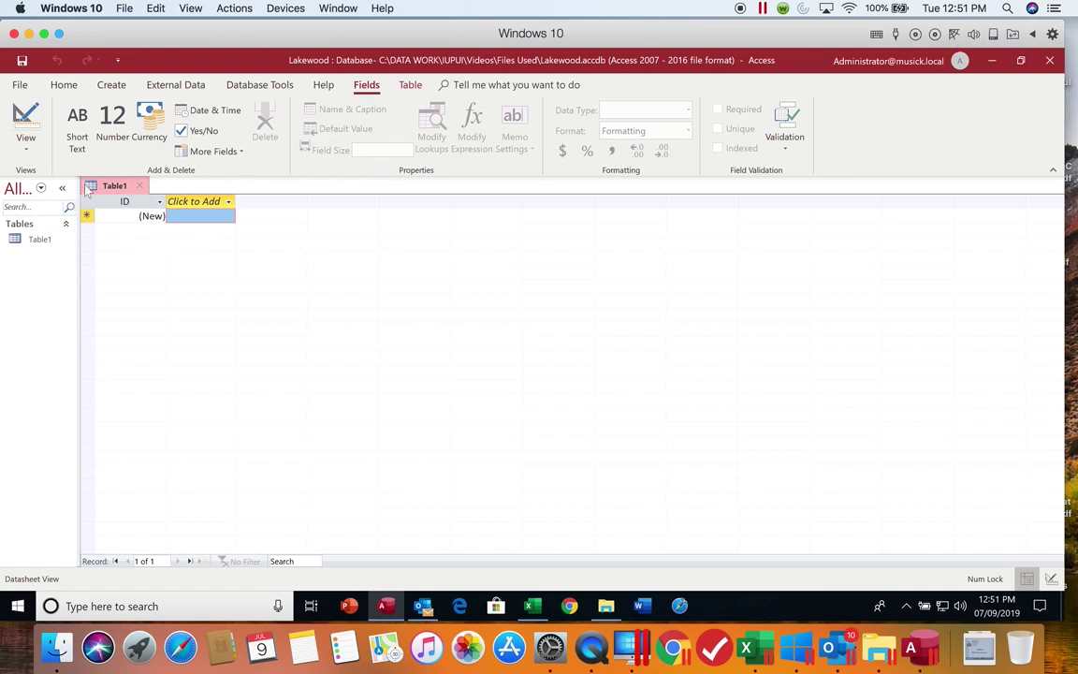
{"action": "left_click", "coordinate": [27, 147]}
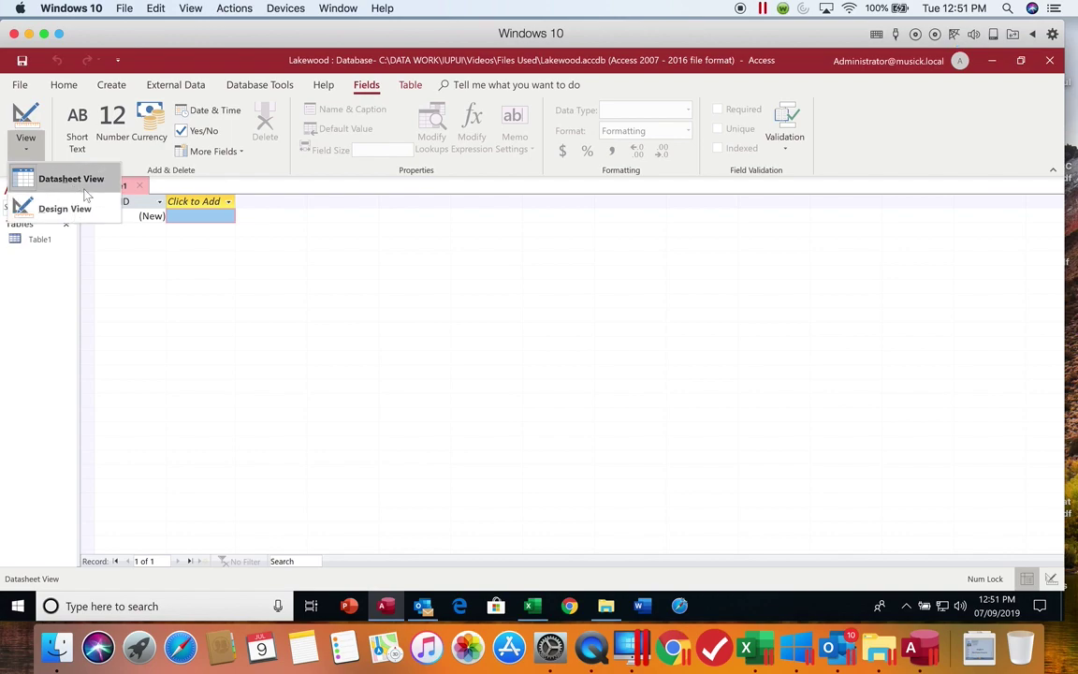
{"action": "left_click", "coordinate": [168, 312]}
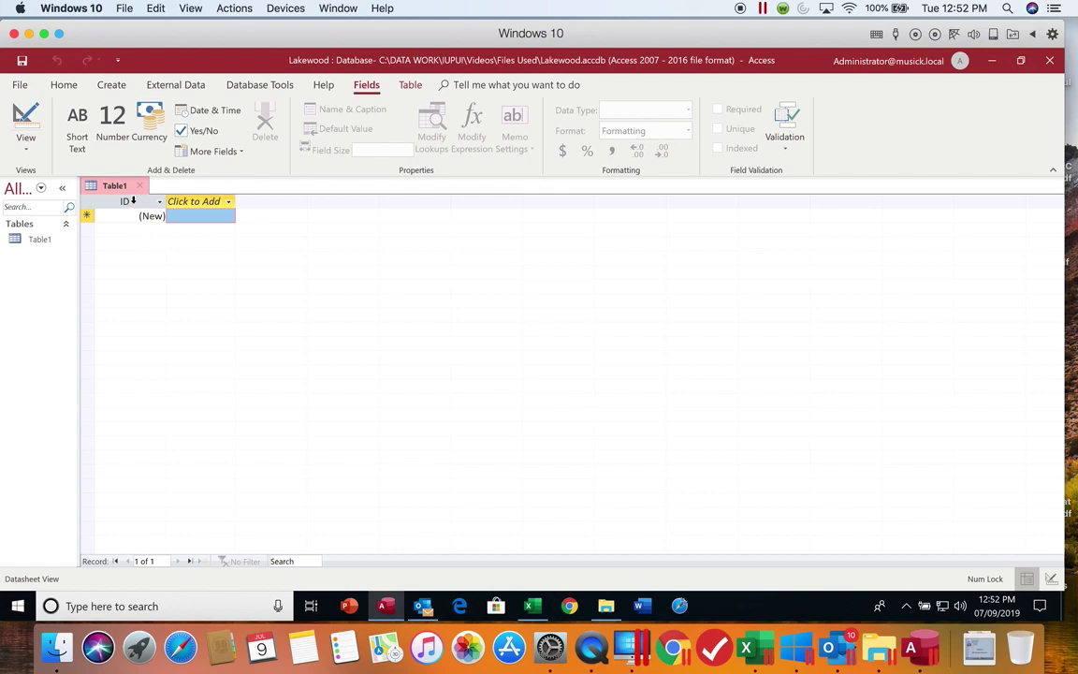
Step: Rename the ID field of the new table to VisitID
{"action": "right_click", "coordinate": [132, 200]}
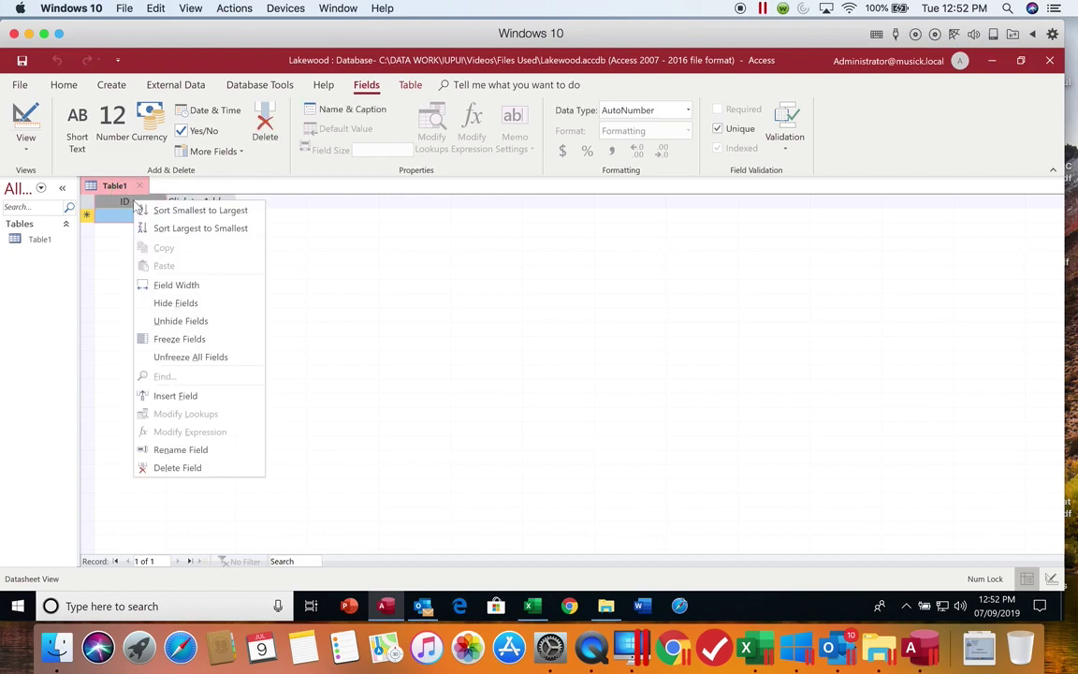
{"action": "left_click", "coordinate": [177, 450]}
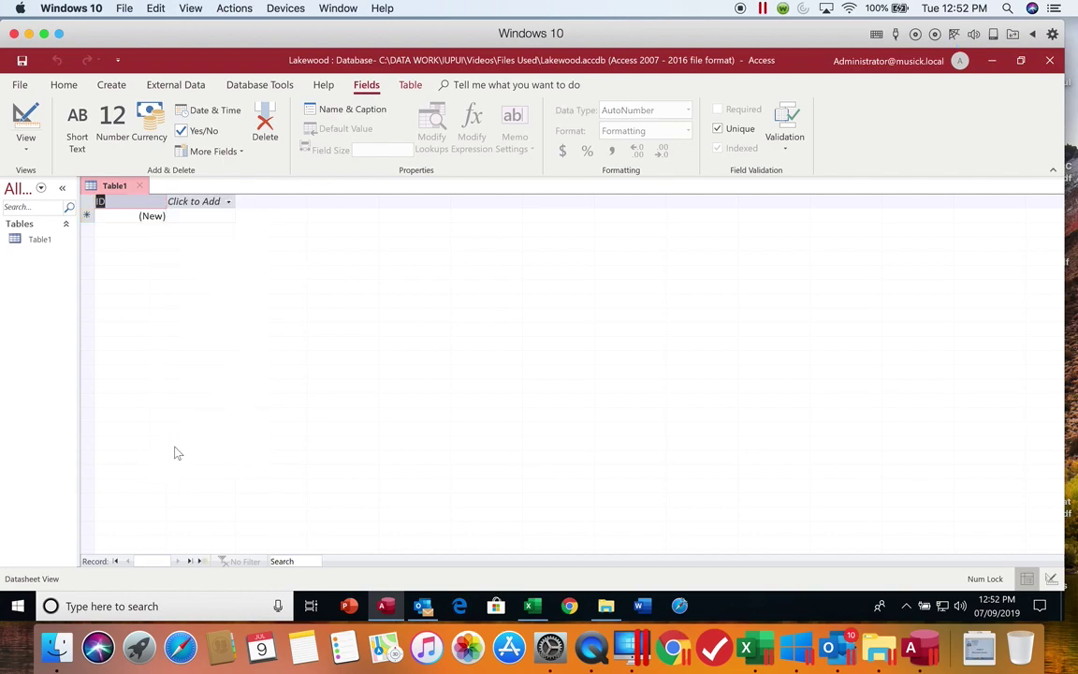
{"action": "type", "text": "VisitID"}
{"action": "key", "text": "Tab"}
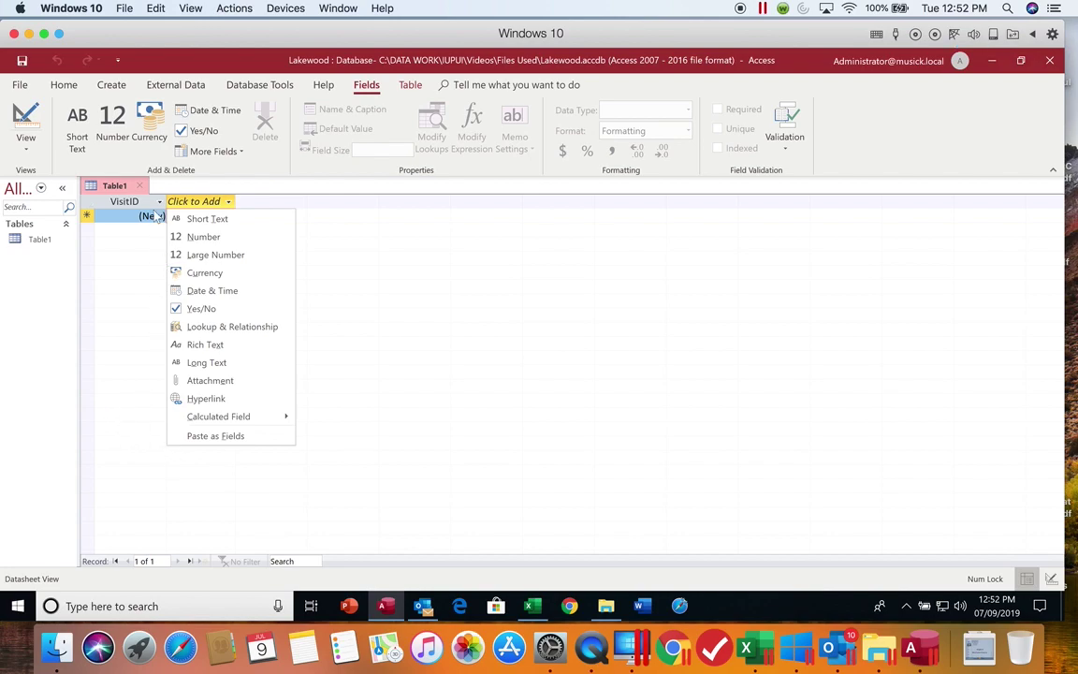
{"action": "left_click", "coordinate": [122, 180]}
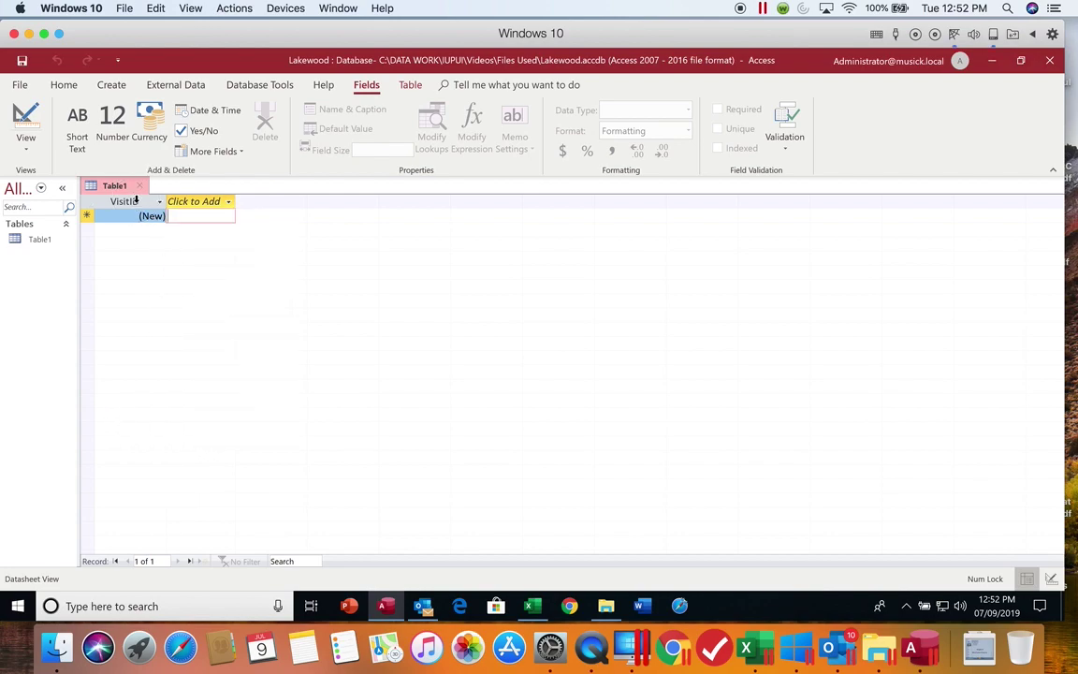
Step: Change the data type of the VisitID field to Short Text
{"action": "left_click", "coordinate": [134, 201]}
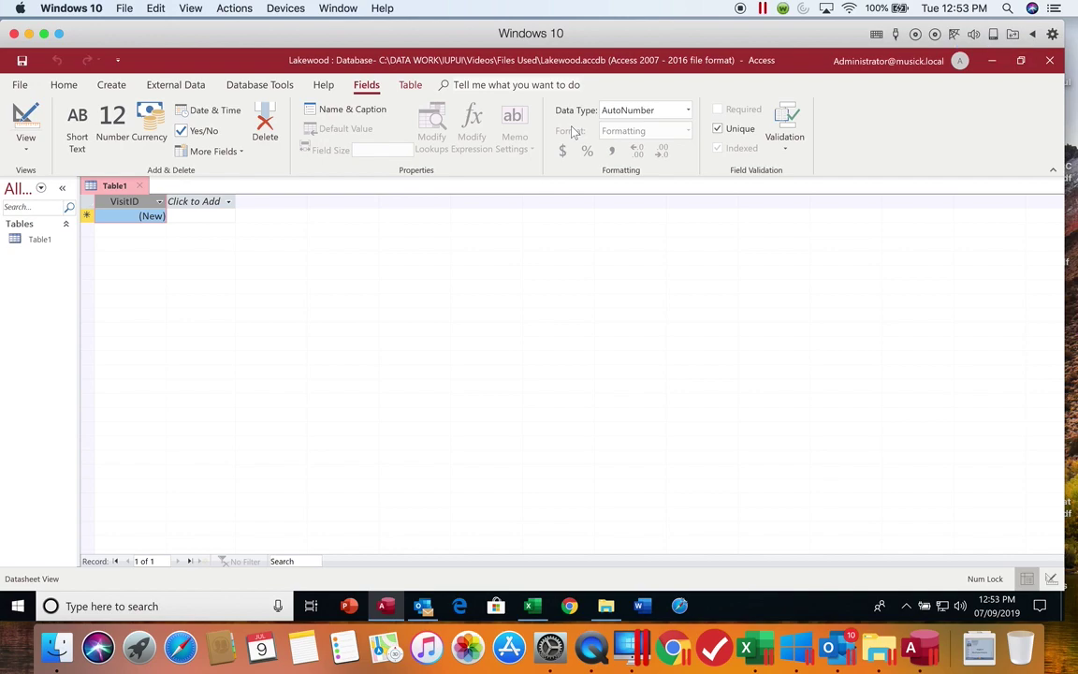
{"action": "left_click", "coordinate": [688, 111]}
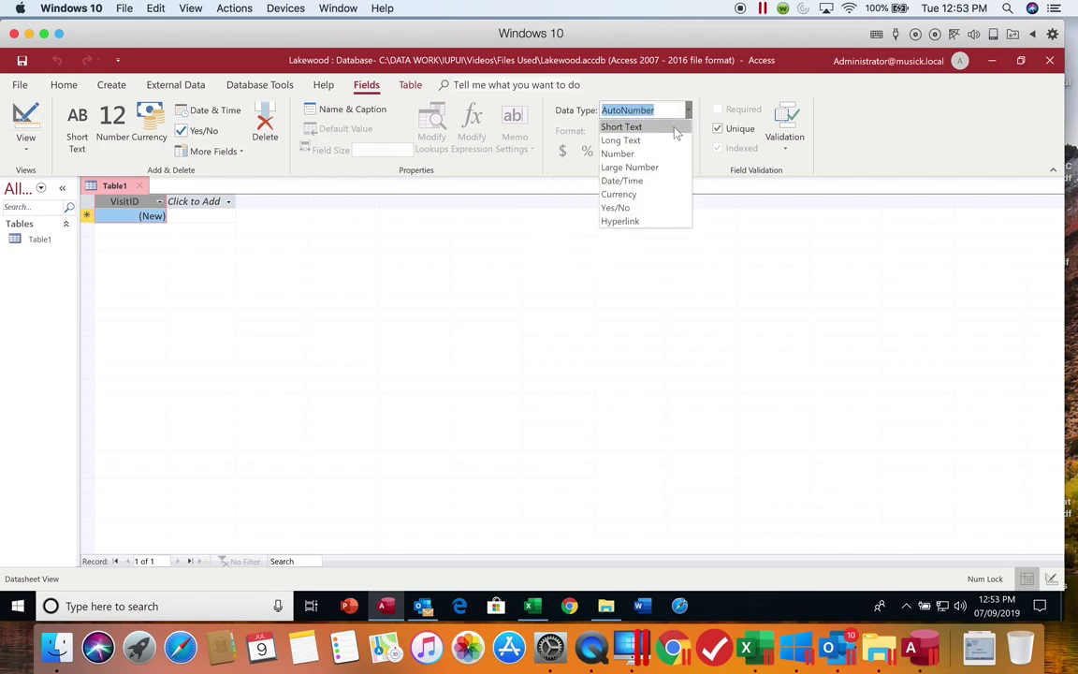
{"action": "left_click", "coordinate": [622, 126]}
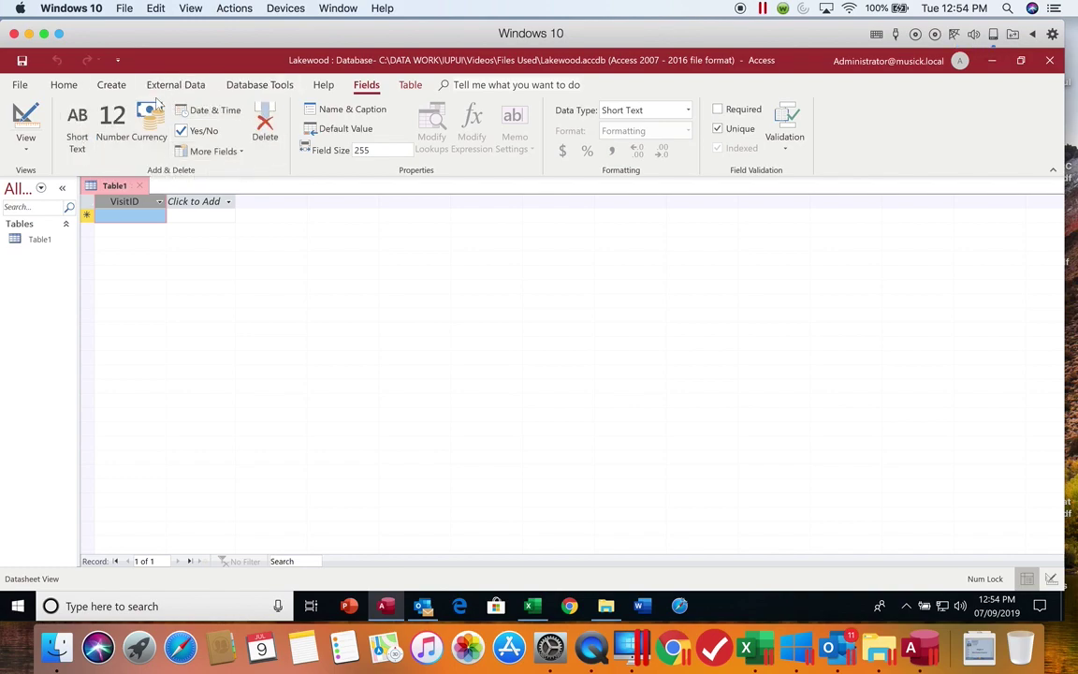
Step: Add a Short Text field named PatientID after VisitID
{"action": "left_click", "coordinate": [79, 143]}
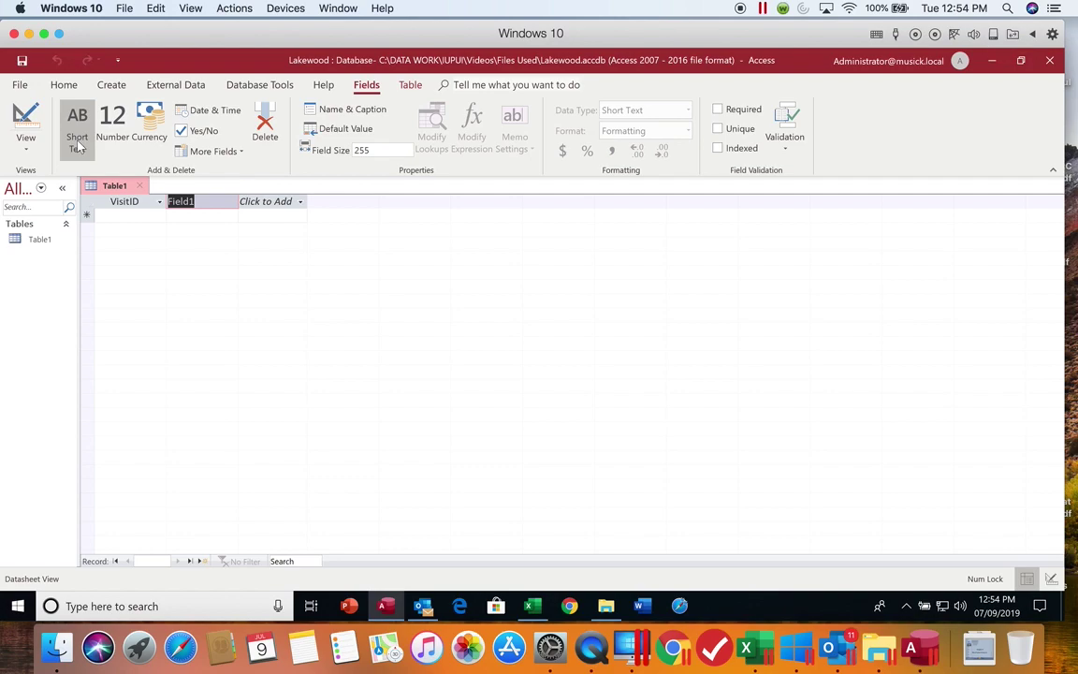
{"action": "type", "text": "PatientID"}
{"action": "key", "text": "Return"}
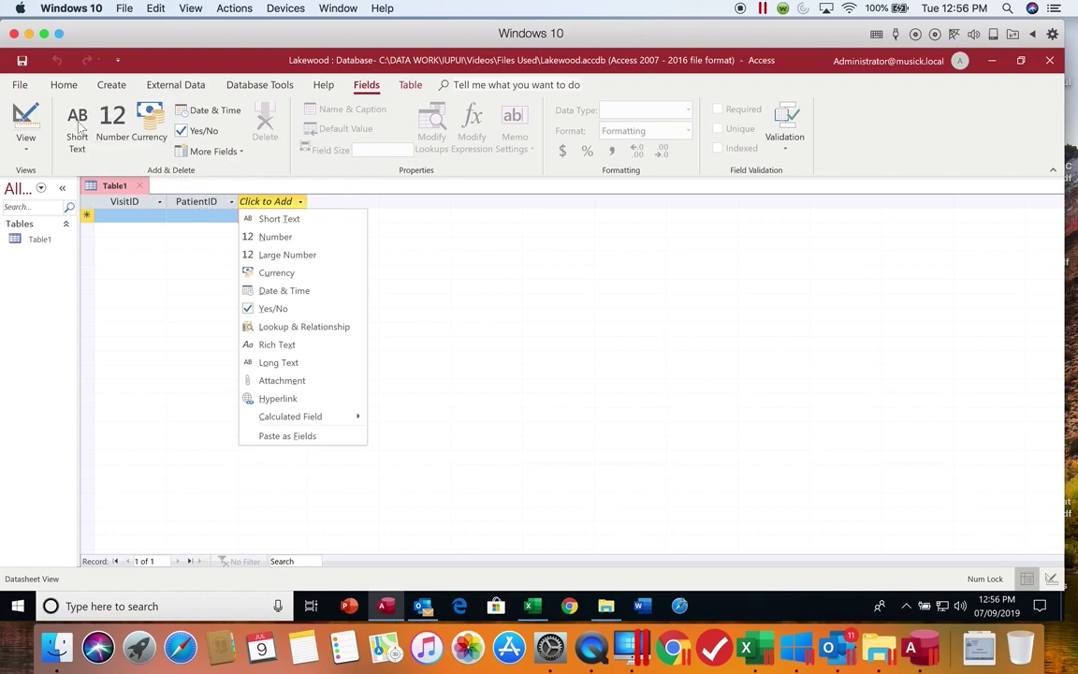
Step: Add a Date & Time field named VisitDate after PatientID
{"action": "left_click", "coordinate": [208, 116]}
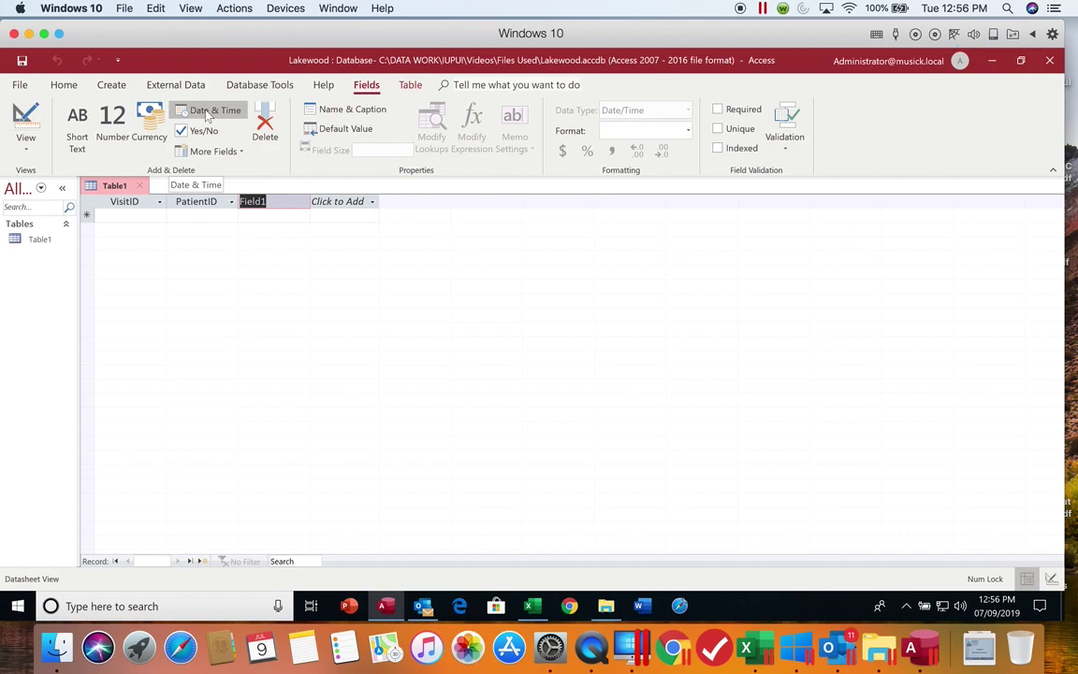
{"action": "type", "text": "VisitDate"}
{"action": "key", "text": "Return"}
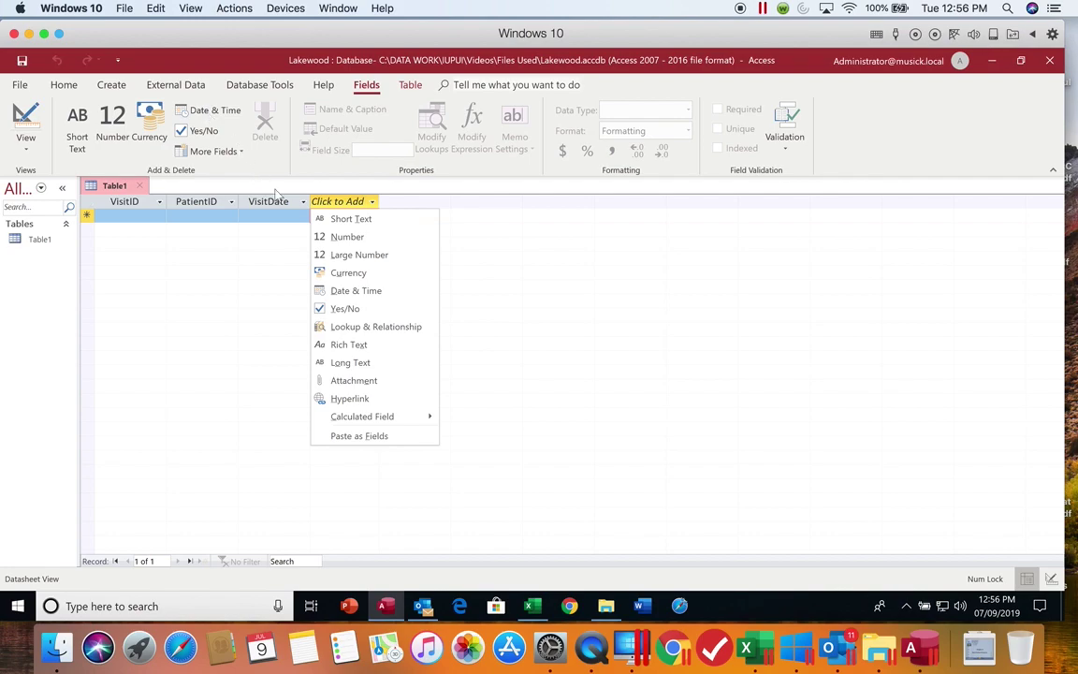
Step: Add a Short Text field named Reason after VisitDate
{"action": "left_click", "coordinate": [351, 208]}
{"action": "left_click", "coordinate": [351, 208]}
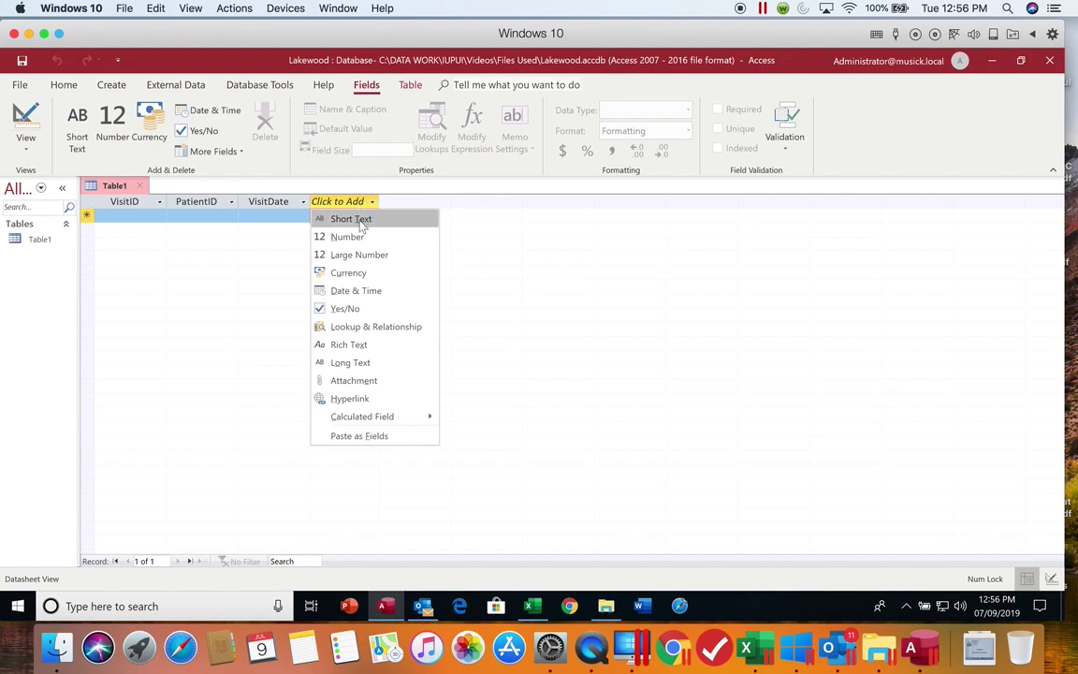
{"action": "left_click", "coordinate": [359, 221]}
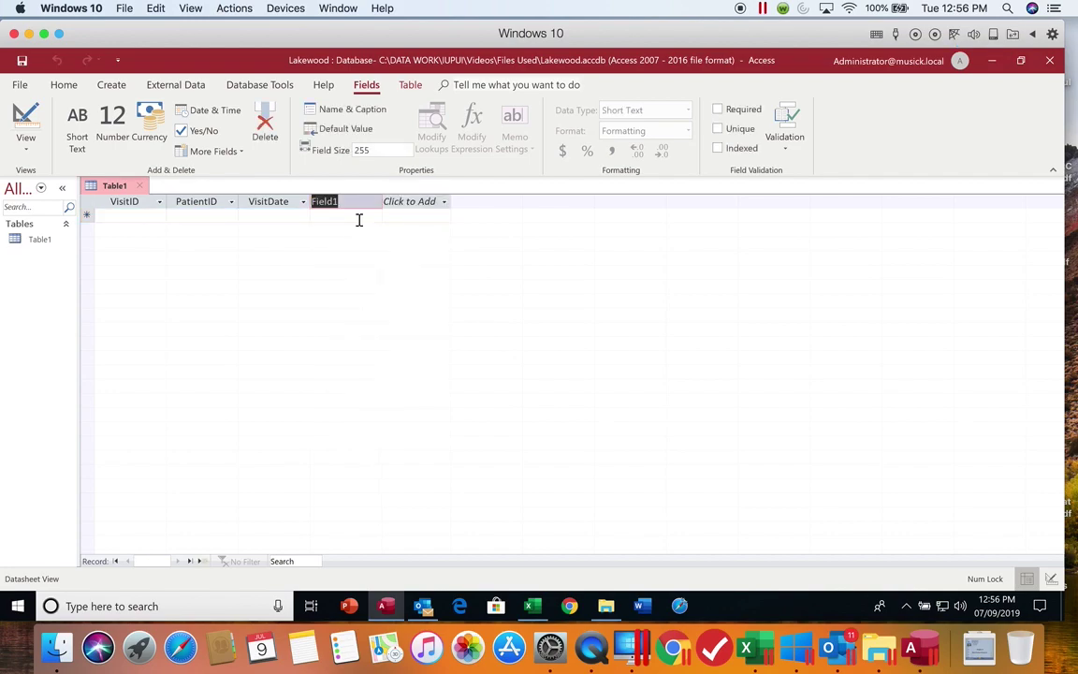
{"action": "type", "text": "Reason"}
{"action": "key", "text": "Return"}
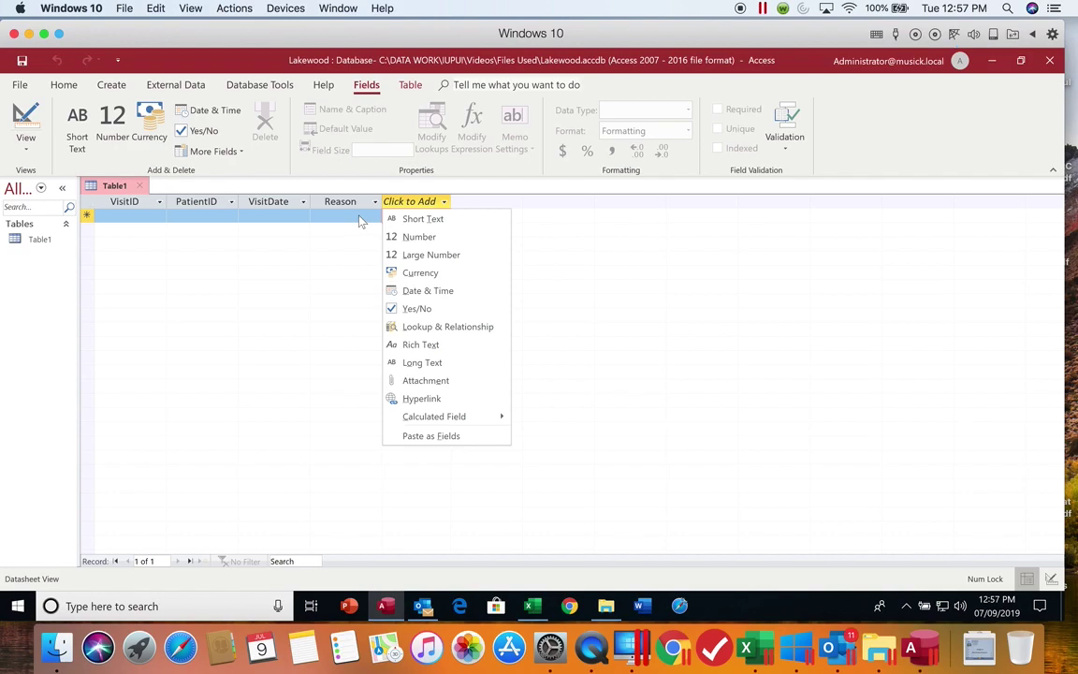
Step: Add a Yes/No field named WalkIn after Reason
{"action": "left_click", "coordinate": [429, 311]}
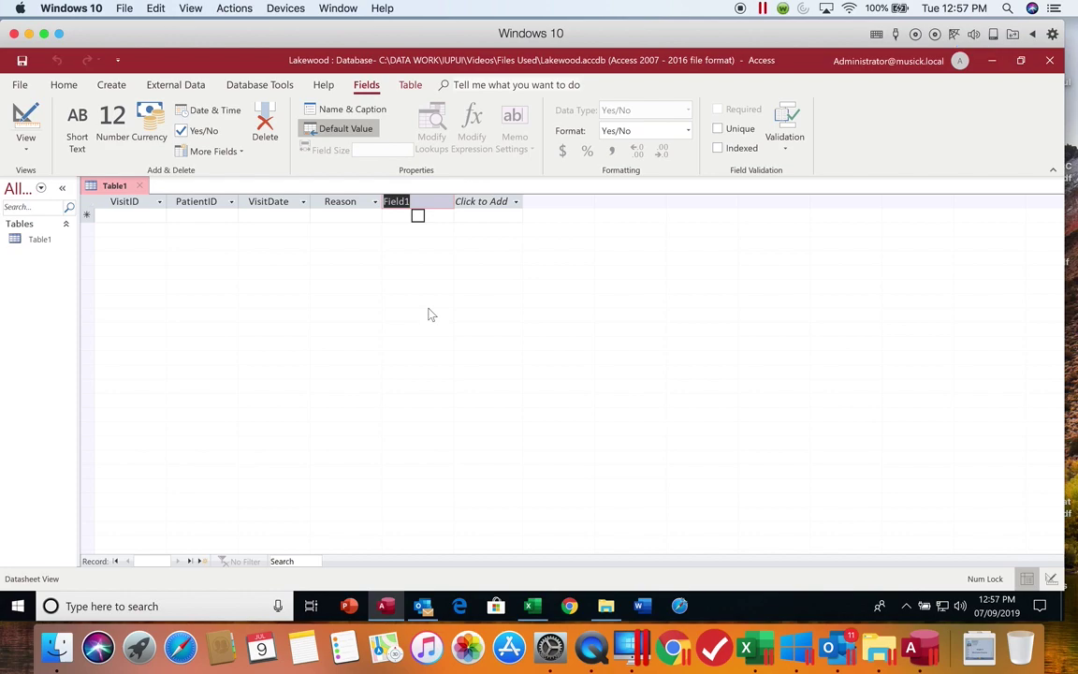
{"action": "type", "text": "Walkin"}
{"action": "key", "text": "BackSpace"}
{"action": "key", "text": "BackSpace"}
{"action": "type", "text": "In"}
{"action": "key", "text": "Return"}
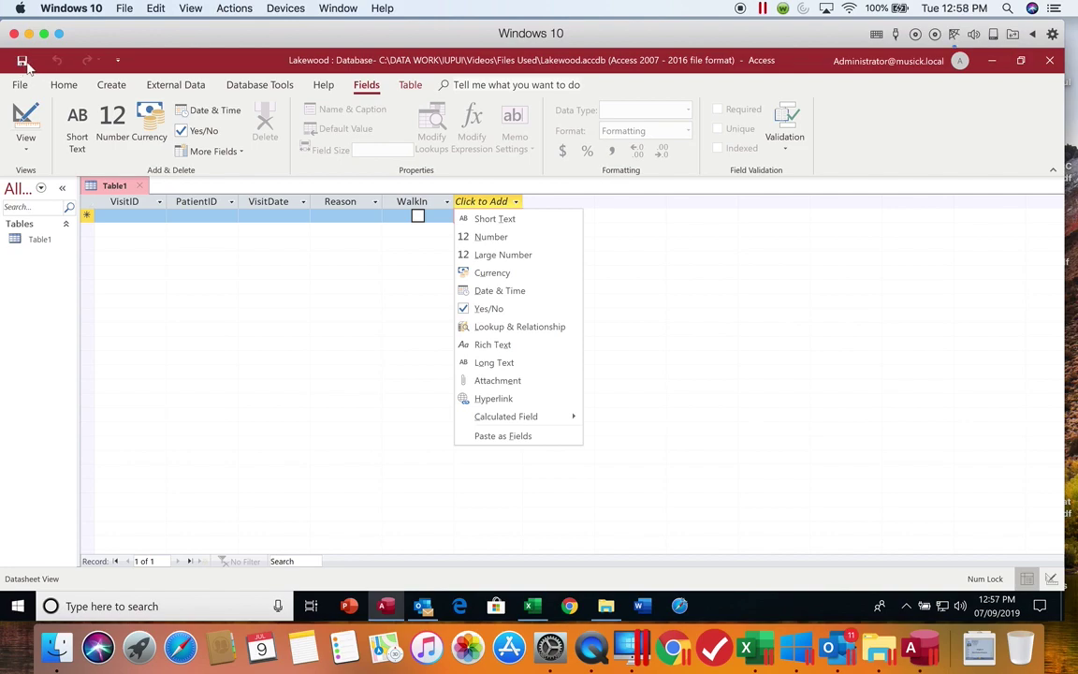
Step: Save the new table under the name Visit and close it
{"action": "left_click", "coordinate": [23, 62]}
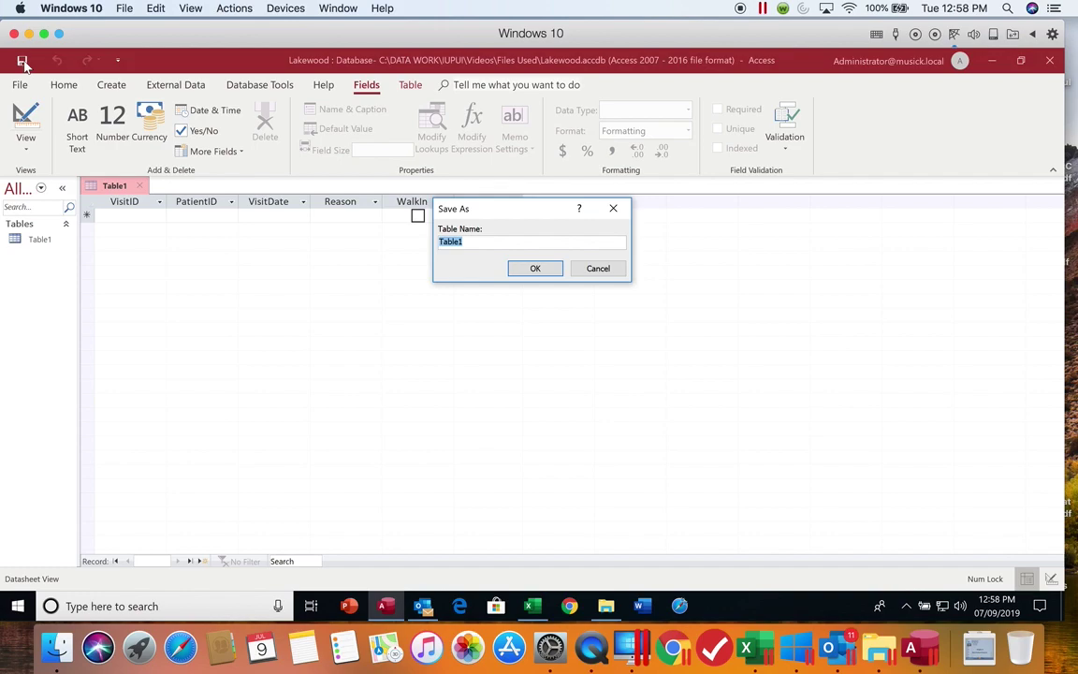
{"action": "type", "text": "Visit"}
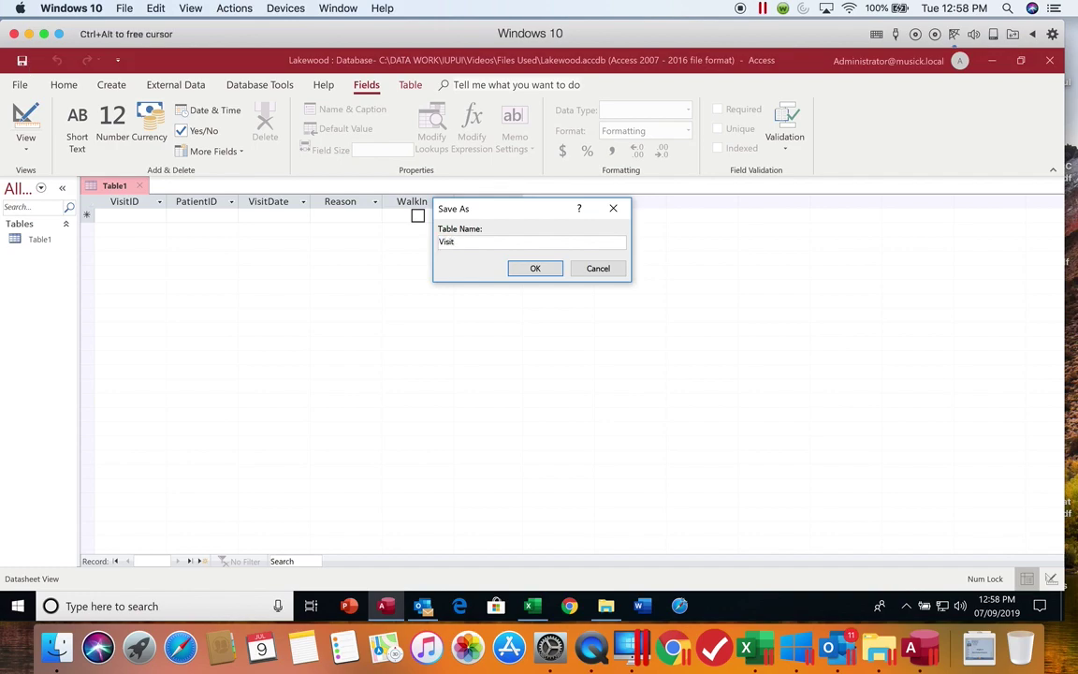
{"action": "left_click", "coordinate": [535, 270]}
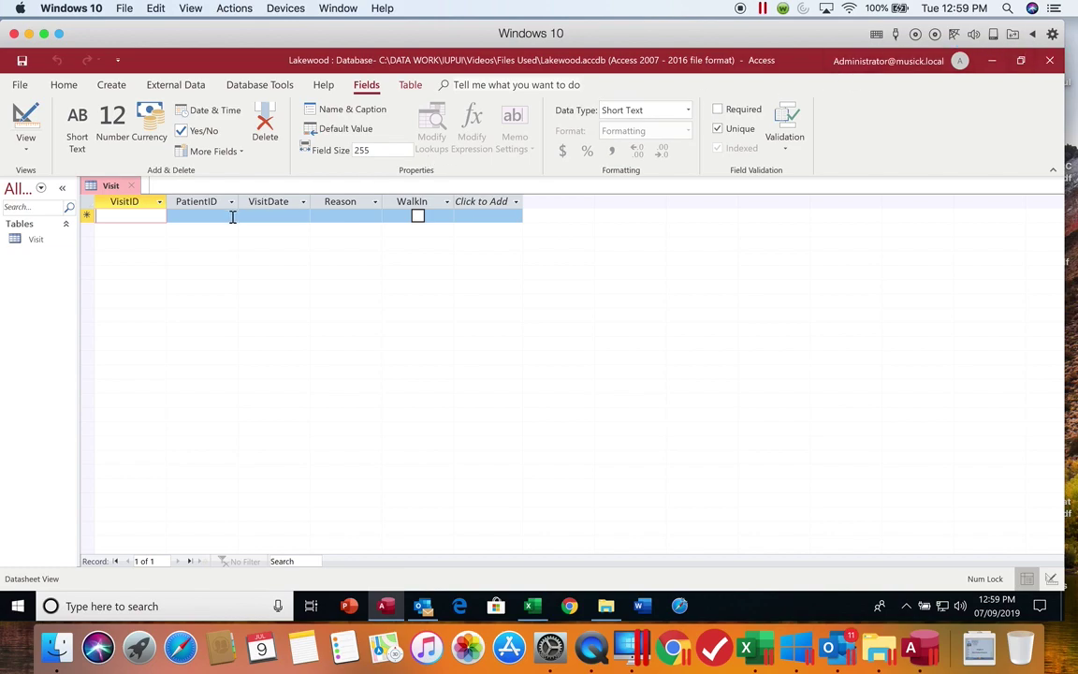
{"action": "left_click", "coordinate": [131, 188]}
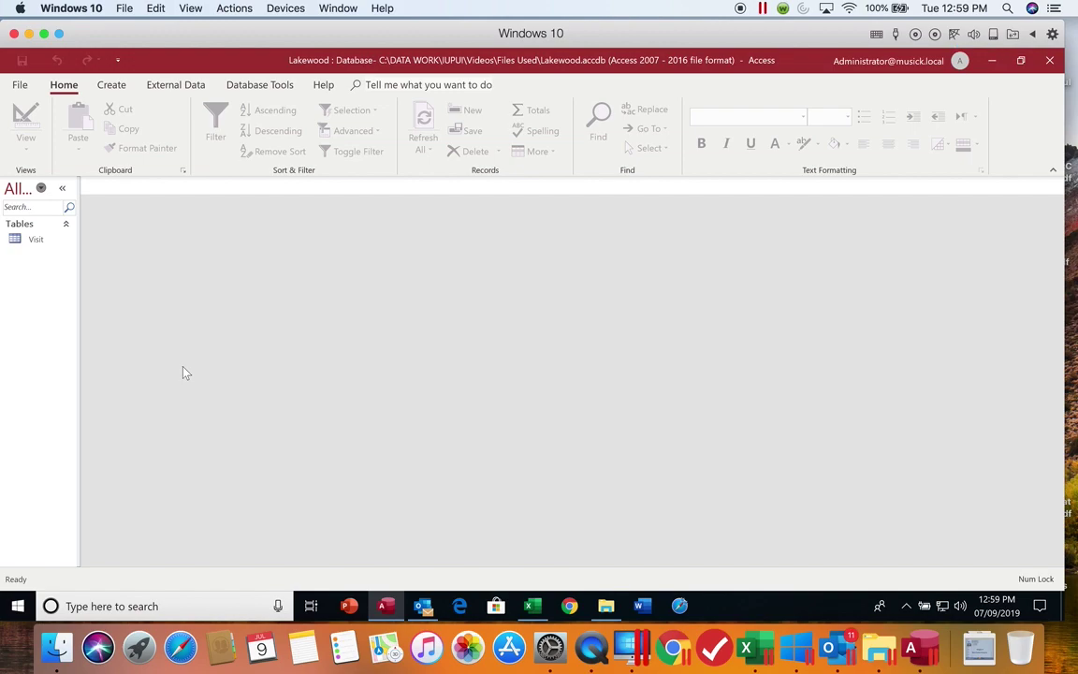
Step: Collapse the ribbon and pin it open again, and likewise hide and reopen the Navigation Pane
{"action": "left_click", "coordinate": [1053, 174]}
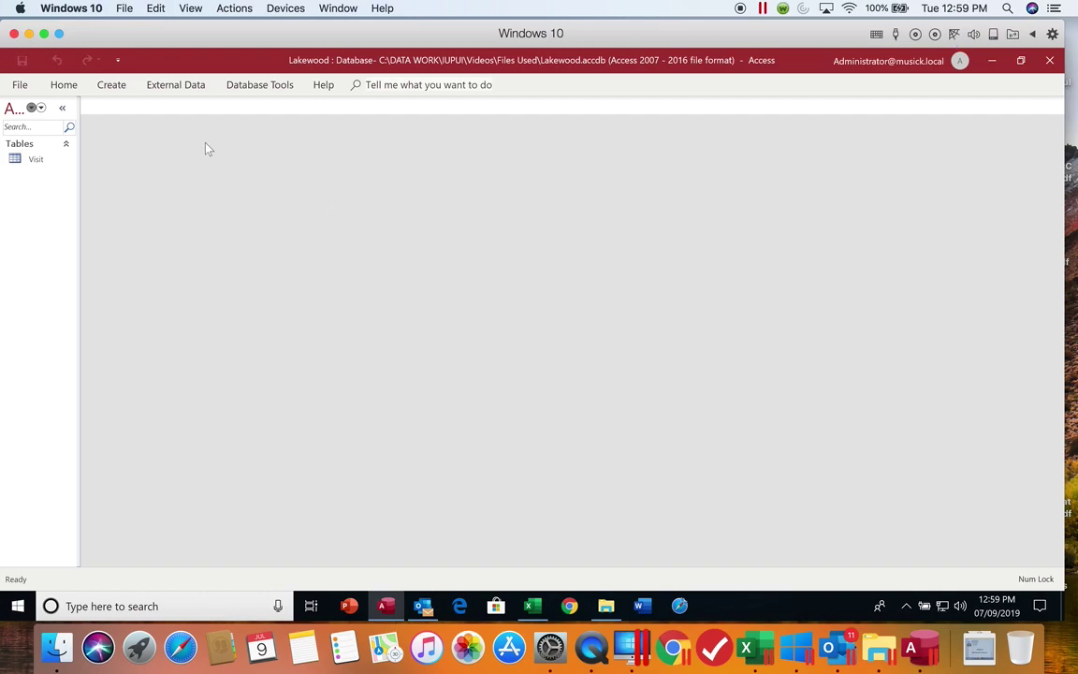
{"action": "left_click", "coordinate": [78, 87]}
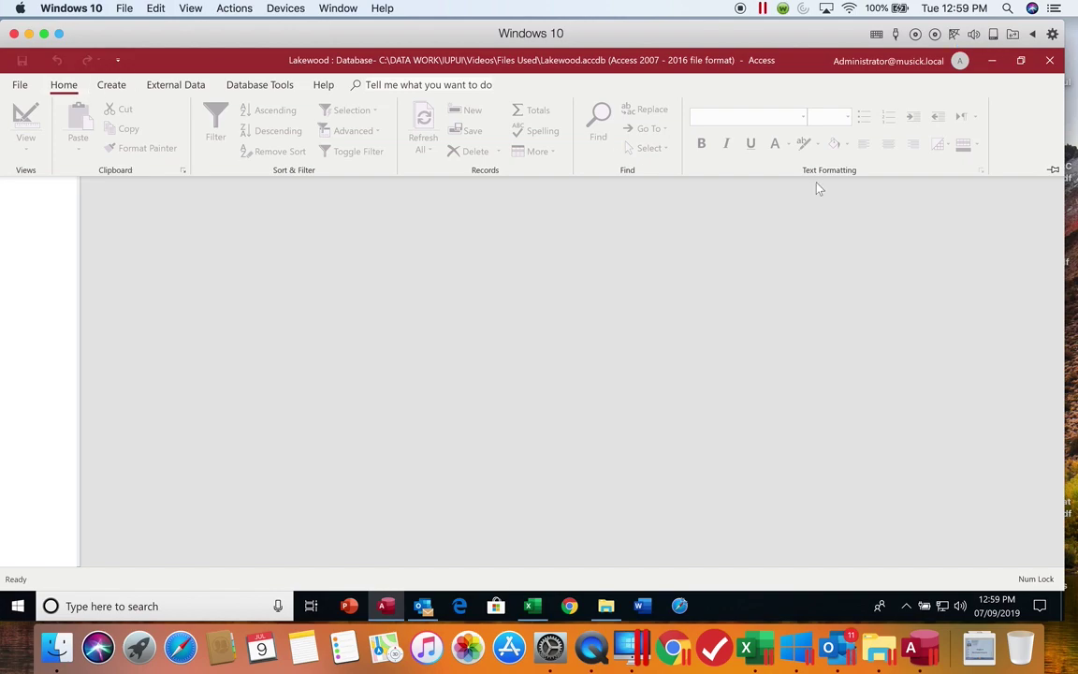
{"action": "left_click", "coordinate": [1053, 170]}
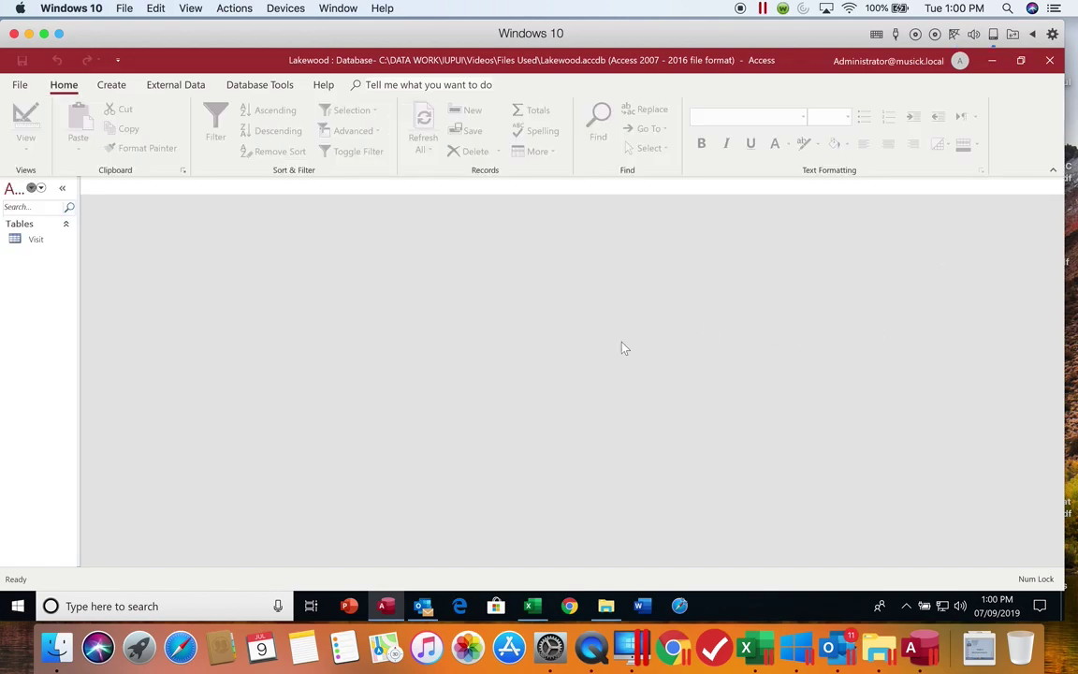
{"action": "left_click", "coordinate": [64, 190]}
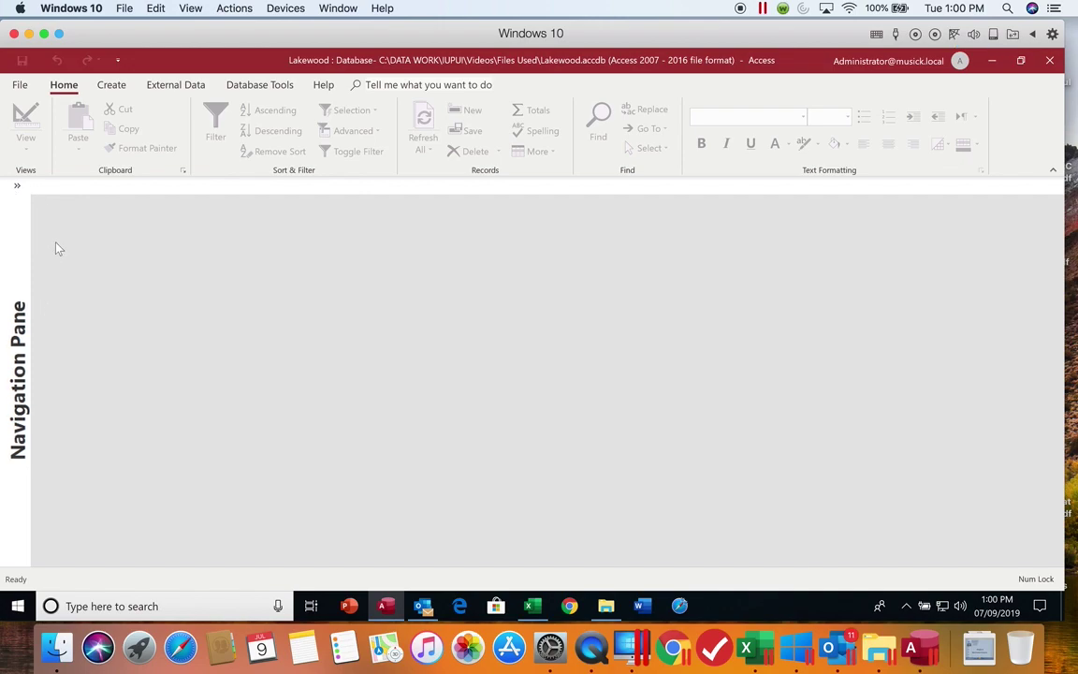
{"action": "left_click", "coordinate": [19, 189]}
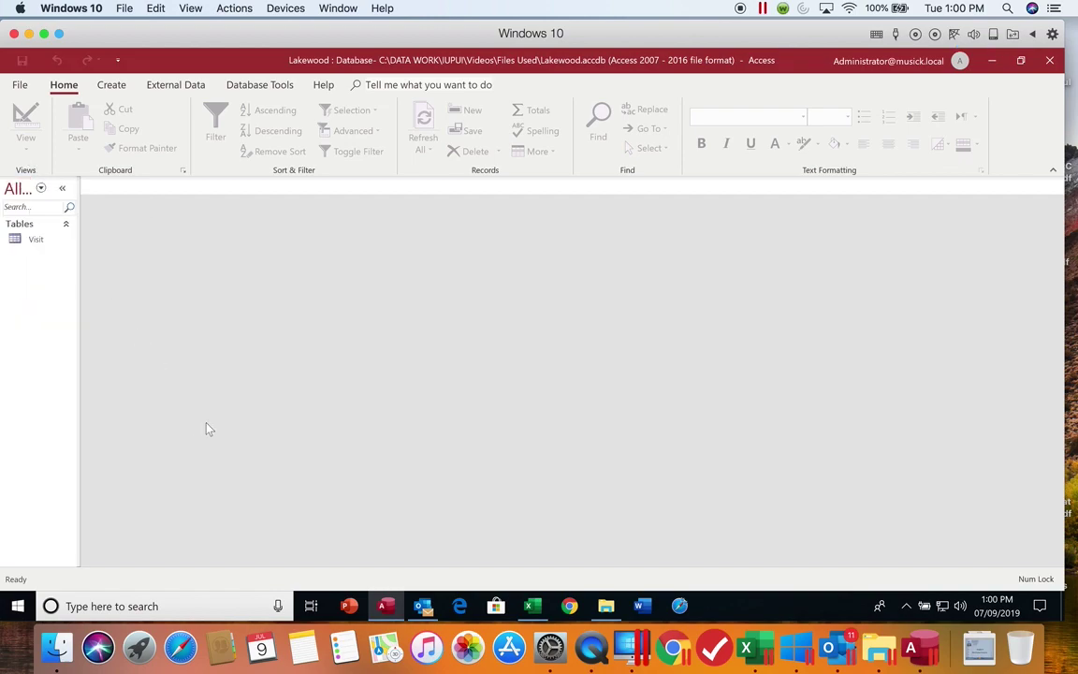